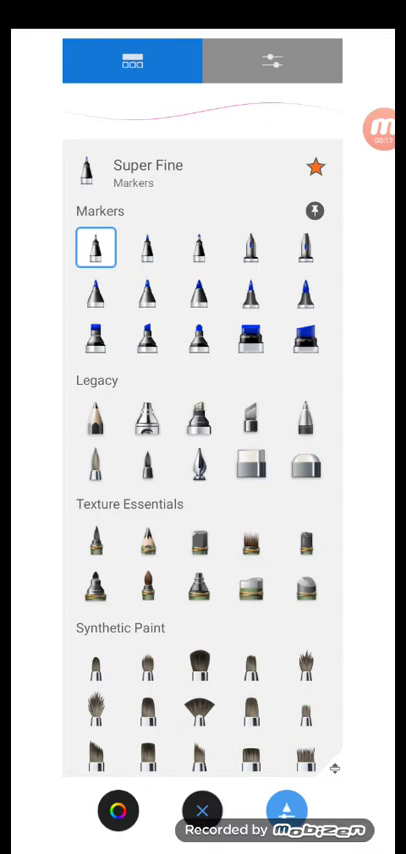
# Switch to the Super Grand Angle marker and set the drawing colour to black.
pyautogui.click(306, 338)
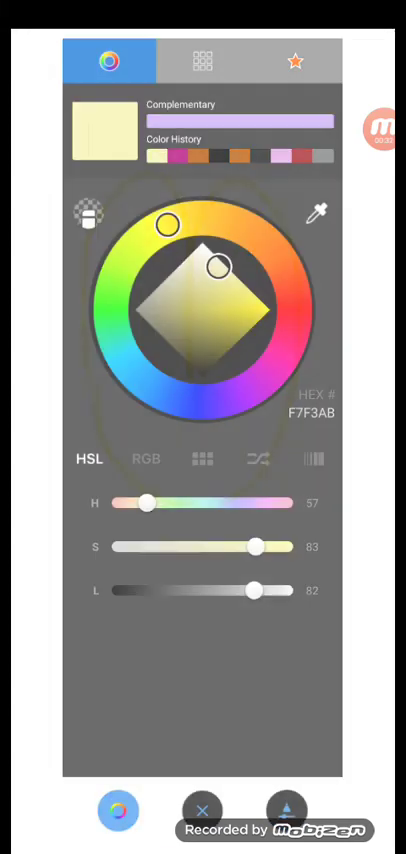
pyautogui.click(210, 352)
pyautogui.moveTo(210, 352)
pyautogui.mouseDown()
pyautogui.moveTo(210, 368)
pyautogui.moveTo(202, 378)
pyautogui.mouseUp()
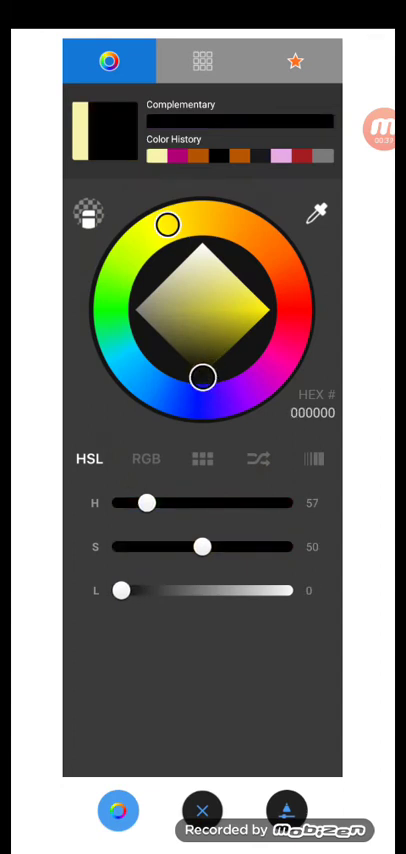
pyautogui.moveTo(167, 224)
pyautogui.mouseDown()
pyautogui.moveTo(122, 358)
pyautogui.moveTo(155, 228)
pyautogui.moveTo(118, 345)
pyautogui.moveTo(293, 308)
pyautogui.moveTo(118, 347)
pyautogui.moveTo(286, 278)
pyautogui.moveTo(177, 398)
pyautogui.moveTo(122, 261)
pyautogui.moveTo(112, 288)
pyautogui.moveTo(246, 230)
pyautogui.moveTo(180, 222)
pyautogui.moveTo(125, 259)
pyautogui.moveTo(155, 230)
pyautogui.mouseUp()
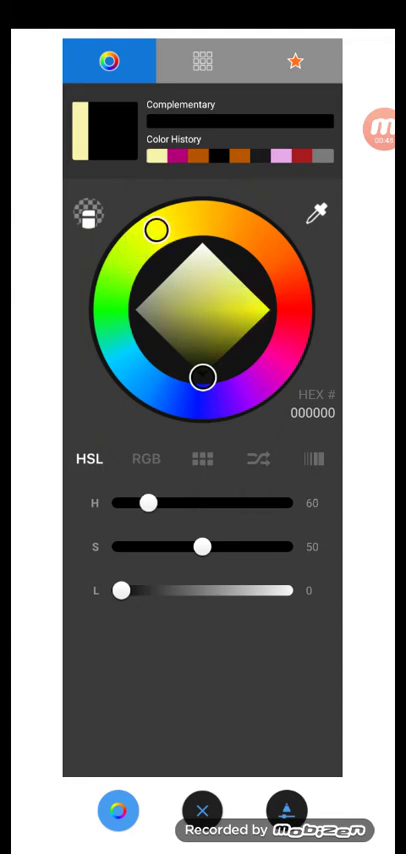
pyautogui.moveTo(155, 230)
pyautogui.mouseDown()
pyautogui.moveTo(160, 390)
pyautogui.moveTo(235, 395)
pyautogui.moveTo(188, 400)
pyautogui.mouseUp()
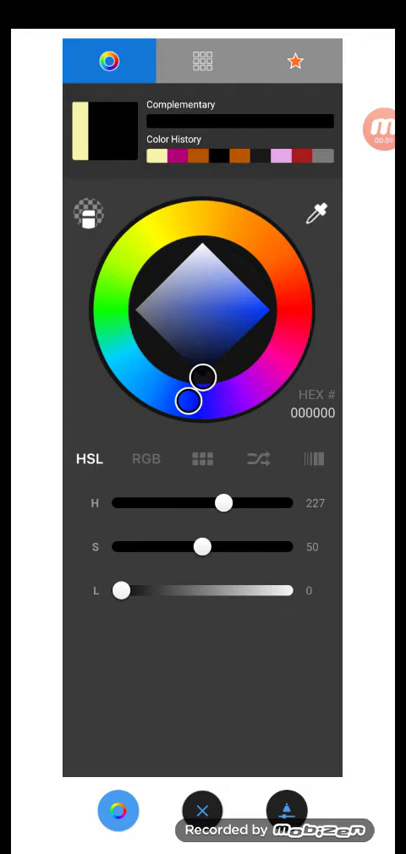
pyautogui.click(286, 809)
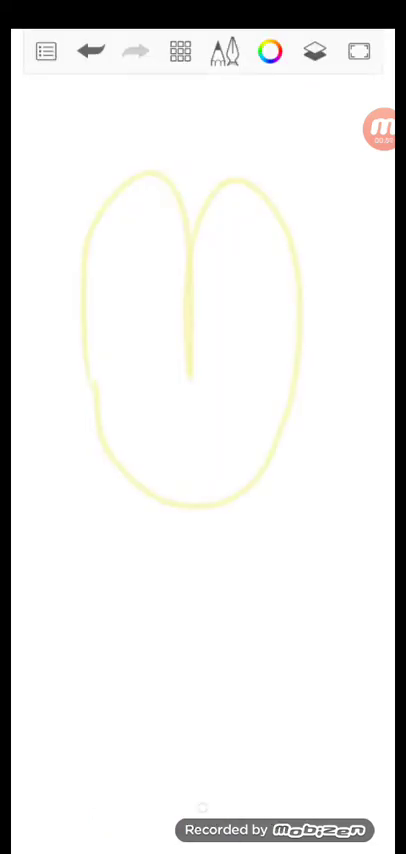
# Select the Inking Pen and draw two black oval eyes inside the head.
pyautogui.click(224, 51)
pyautogui.click(250, 418)
pyautogui.click(199, 464)
pyautogui.click(202, 809)
pyautogui.moveTo(140, 405)
pyautogui.mouseDown()
pyautogui.moveTo(150, 425)
pyautogui.moveTo(148, 420)
pyautogui.mouseUp()
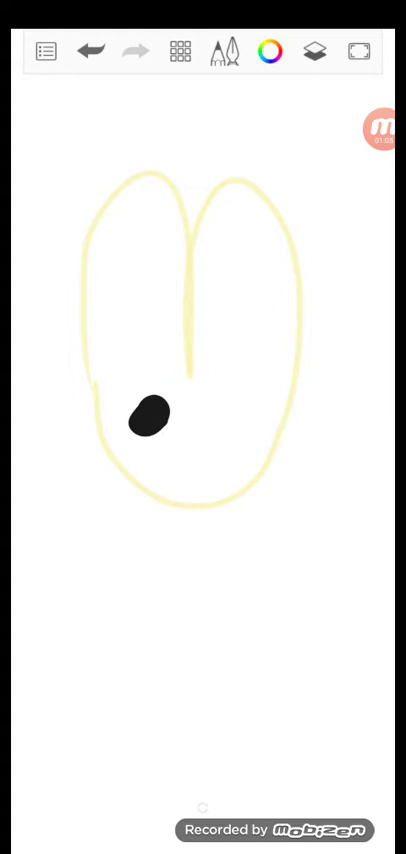
pyautogui.moveTo(230, 415); pyautogui.dragTo(242, 432)
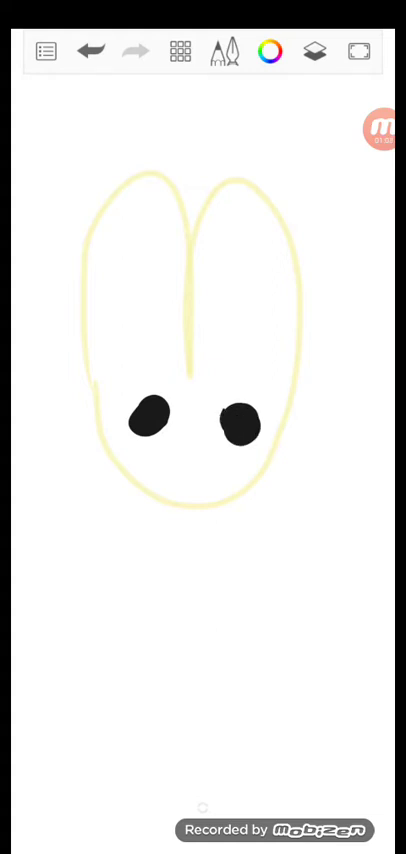
# Set the colour to white with the Inking Pen and dab a highlight on the right eye.
pyautogui.click(270, 51)
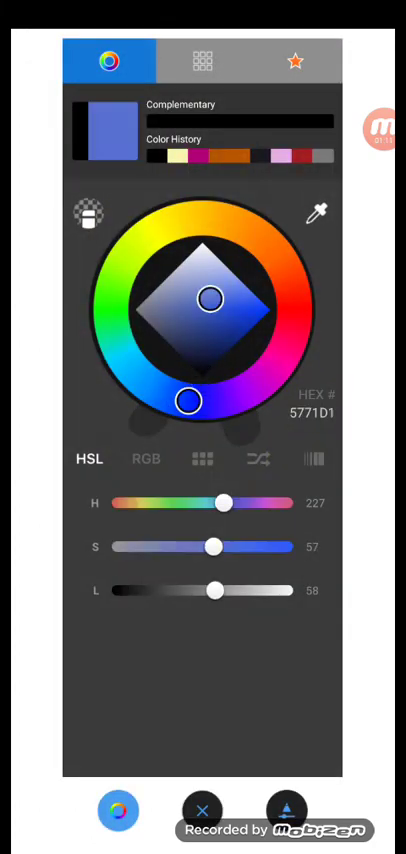
pyautogui.click(202, 243)
pyautogui.click(202, 810)
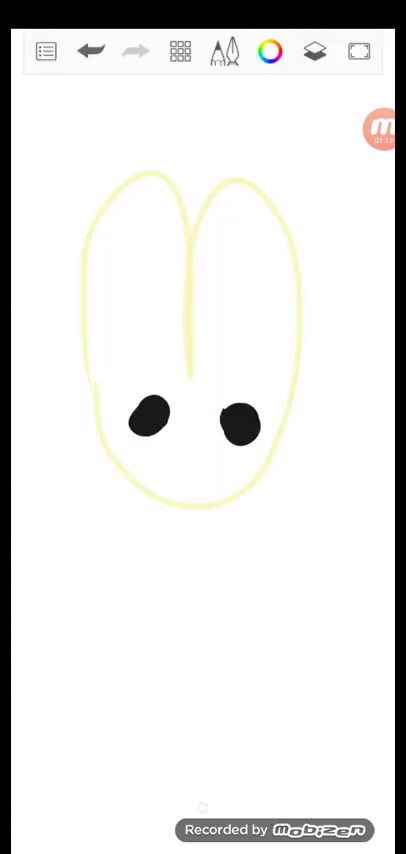
pyautogui.click(225, 51)
pyautogui.click(96, 248)
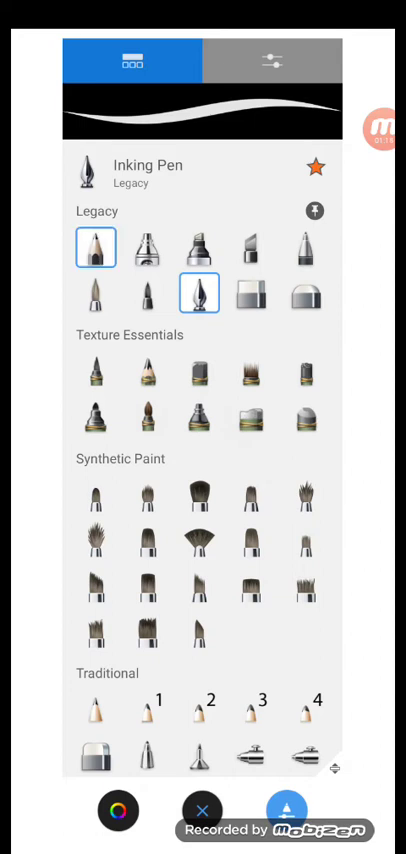
pyautogui.click(202, 810)
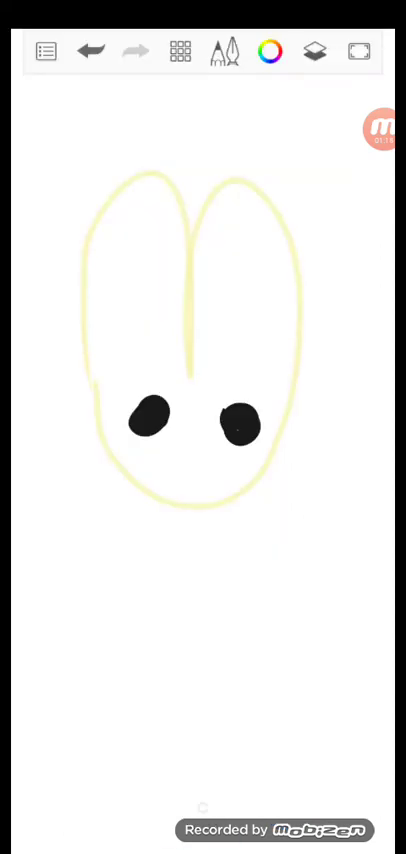
pyautogui.click(225, 51)
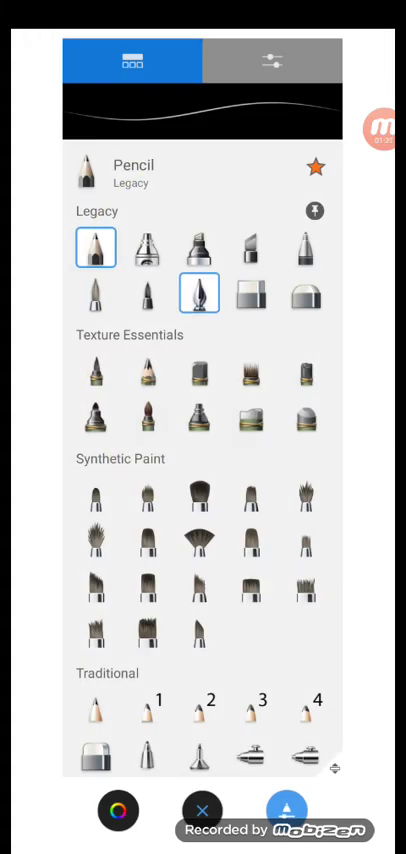
pyautogui.click(199, 293)
pyautogui.click(202, 810)
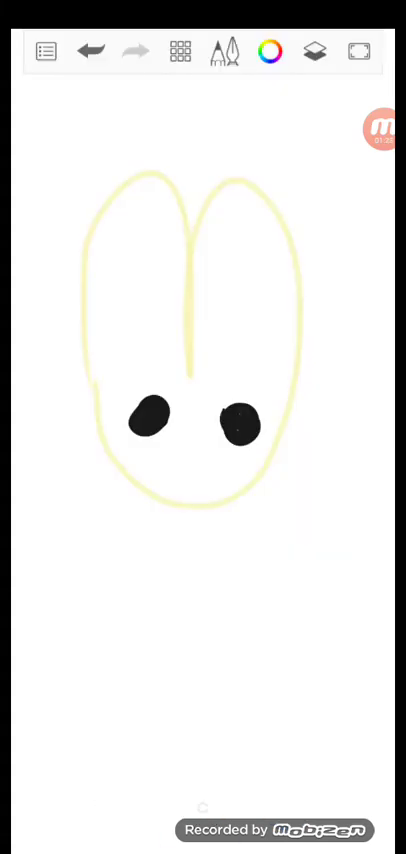
pyautogui.click(248, 418)
# Dab two white highlights on the left eye, then set the colour back to black.
pyautogui.click(161, 410)
pyautogui.click(144, 424)
pyautogui.click(270, 52)
pyautogui.moveTo(290, 590); pyautogui.dragTo(120, 590)
pyautogui.click(202, 810)
# Draw a wavy mouth, triangular body, two arms and two legs in black.
pyautogui.moveTo(152, 453)
pyautogui.mouseDown()
pyautogui.moveTo(176, 448)
pyautogui.moveTo(248, 460)
pyautogui.mouseUp()
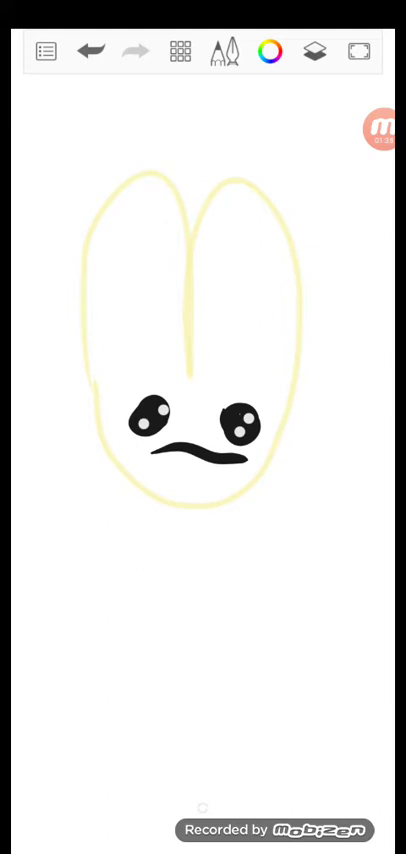
pyautogui.moveTo(170, 510)
pyautogui.mouseDown()
pyautogui.moveTo(66, 607)
pyautogui.moveTo(262, 578)
pyautogui.moveTo(210, 485)
pyautogui.mouseUp()
pyautogui.moveTo(70, 493); pyautogui.dragTo(155, 522)
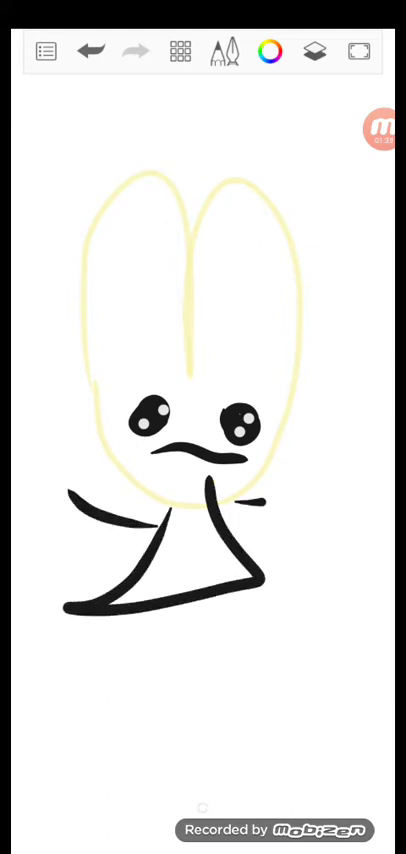
pyautogui.moveTo(240, 505); pyautogui.dragTo(290, 496)
pyautogui.moveTo(160, 602); pyautogui.dragTo(80, 676)
pyautogui.moveTo(200, 590); pyautogui.dragTo(258, 632)
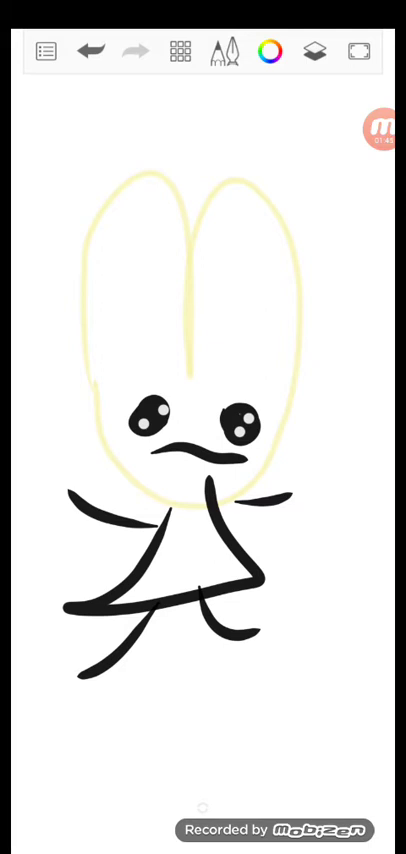
# Handwrite 'Lemon' below the figure and draw a checkmark above the head.
pyautogui.moveTo(72, 742); pyautogui.dragTo(110, 785)
pyautogui.moveTo(140, 765)
pyautogui.mouseDown()
pyautogui.moveTo(165, 780)
pyautogui.moveTo(160, 775)
pyautogui.mouseUp()
pyautogui.moveTo(188, 755)
pyautogui.mouseDown()
pyautogui.moveTo(190, 772)
pyautogui.moveTo(245, 752)
pyautogui.mouseUp()
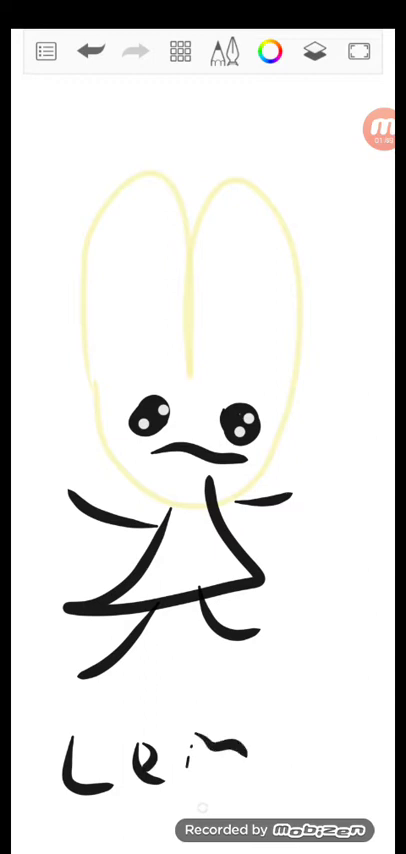
pyautogui.moveTo(186, 758); pyautogui.dragTo(245, 755)
pyautogui.moveTo(270, 735)
pyautogui.mouseDown()
pyautogui.moveTo(272, 758)
pyautogui.moveTo(320, 742)
pyautogui.moveTo(330, 752)
pyautogui.mouseUp()
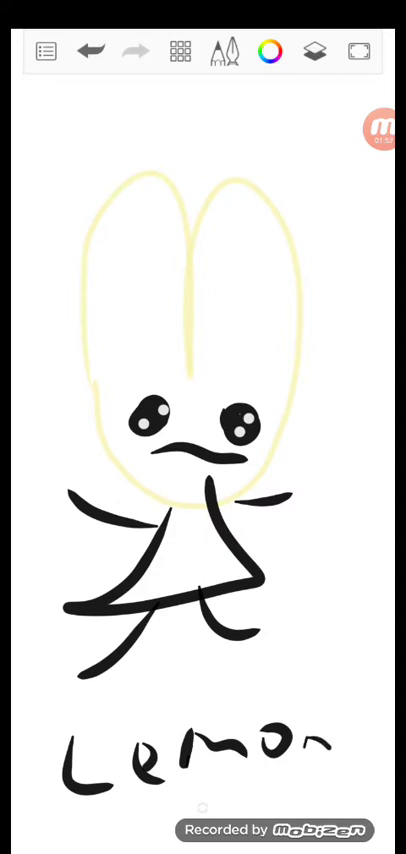
pyautogui.moveTo(160, 138)
pyautogui.mouseDown()
pyautogui.moveTo(185, 155)
pyautogui.moveTo(266, 100)
pyautogui.mouseUp()
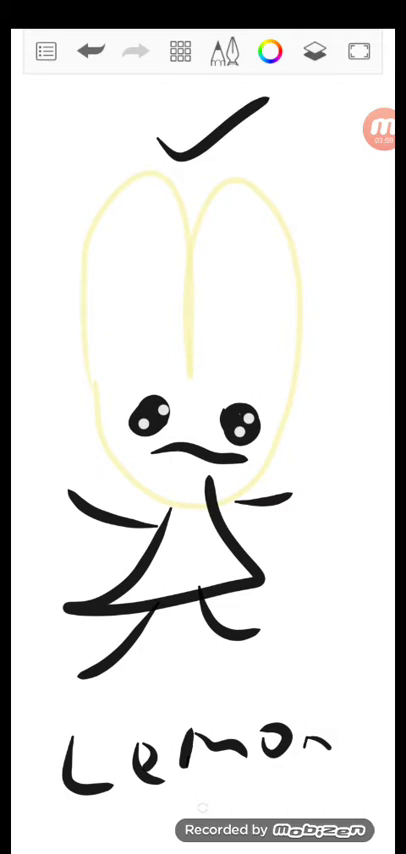
pyautogui.click(46, 51)
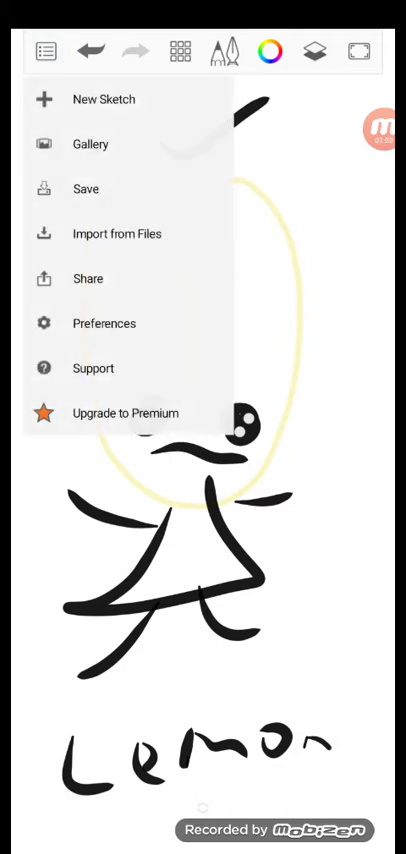
# Save the current Lemon sketch, then draw the cat's left closed eye.
pyautogui.click(86, 188)
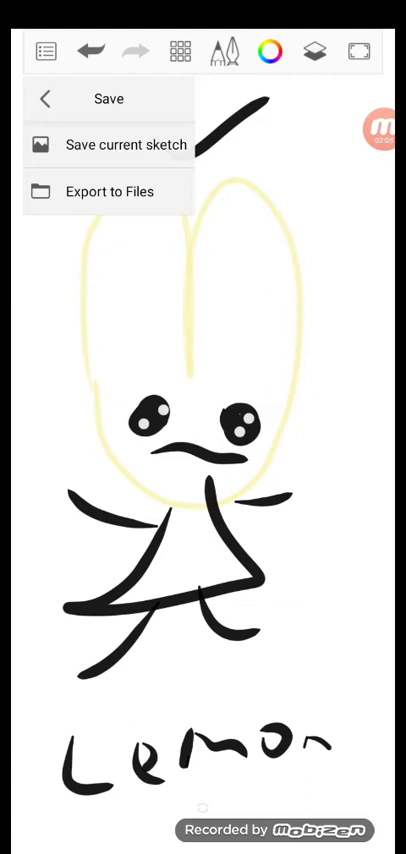
pyautogui.click(126, 144)
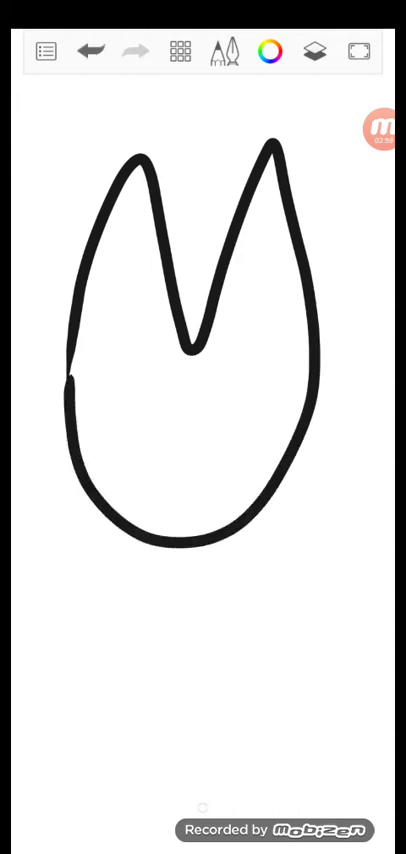
pyautogui.moveTo(120, 398)
pyautogui.mouseDown()
pyautogui.moveTo(140, 385)
pyautogui.moveTo(174, 394)
pyautogui.mouseUp()
# Draw the right closed eye and a small mouth, replacing a too-wide smile.
pyautogui.moveTo(230, 388); pyautogui.dragTo(257, 397)
pyautogui.moveTo(114, 457)
pyautogui.mouseDown()
pyautogui.moveTo(200, 488)
pyautogui.moveTo(266, 455)
pyautogui.mouseUp()
pyautogui.click(91, 51)
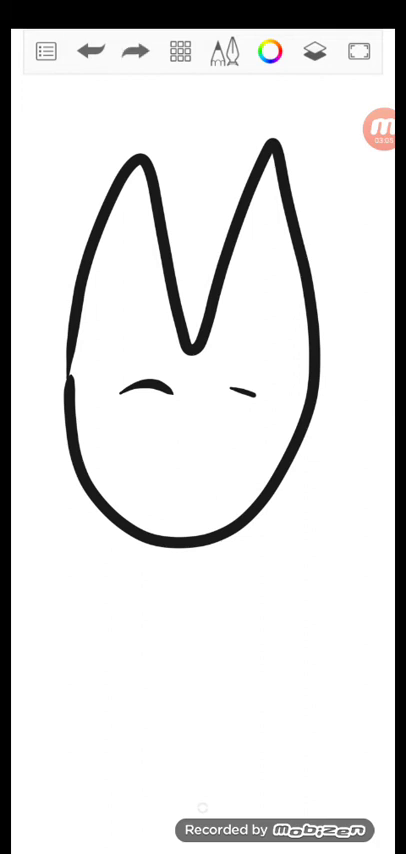
pyautogui.moveTo(136, 445); pyautogui.dragTo(178, 449)
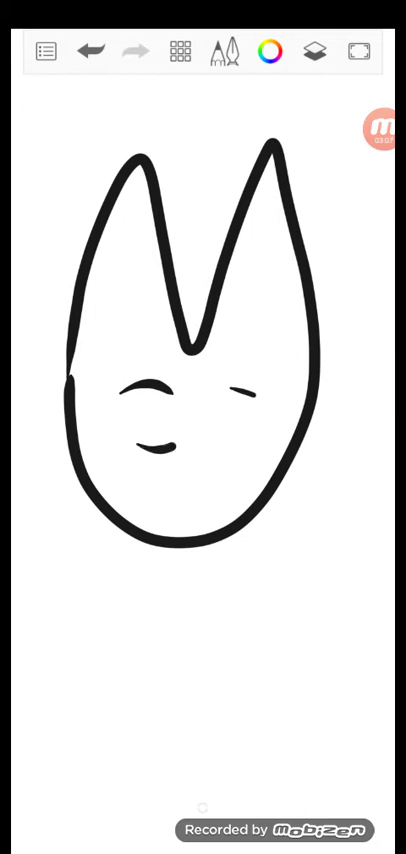
# Change the drawing colour to blue.
pyautogui.click(270, 51)
pyautogui.click(188, 400)
pyautogui.moveTo(198, 320); pyautogui.dragTo(195, 312)
pyautogui.click(202, 810)
# Outline a blue bow-shaped collar with two side flaps below the chin.
pyautogui.moveTo(152, 548); pyautogui.dragTo(151, 630)
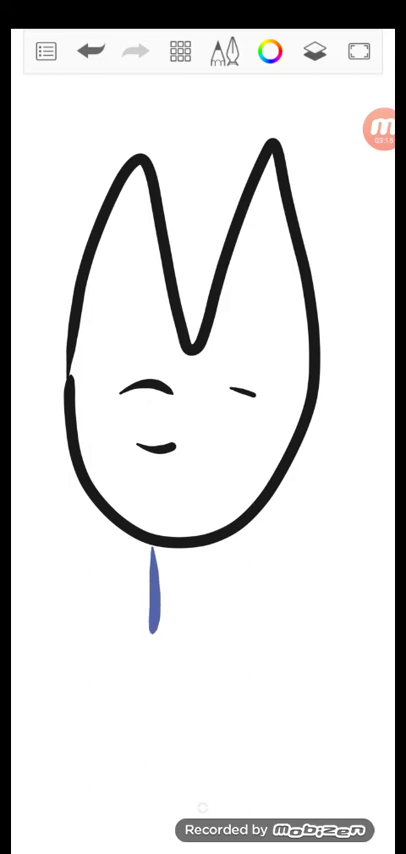
pyautogui.moveTo(112, 565); pyautogui.dragTo(145, 598)
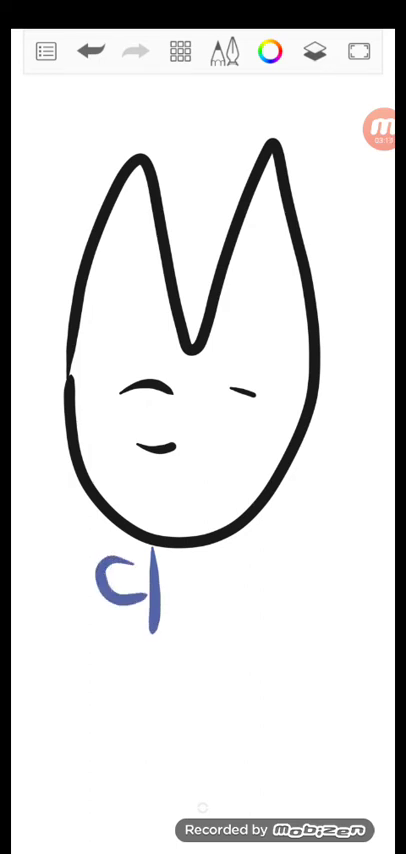
pyautogui.moveTo(222, 550); pyautogui.dragTo(228, 592)
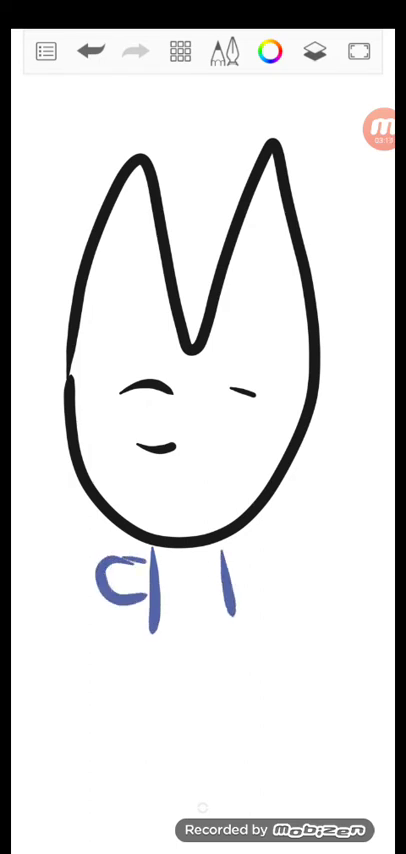
pyautogui.moveTo(232, 560); pyautogui.dragTo(232, 592)
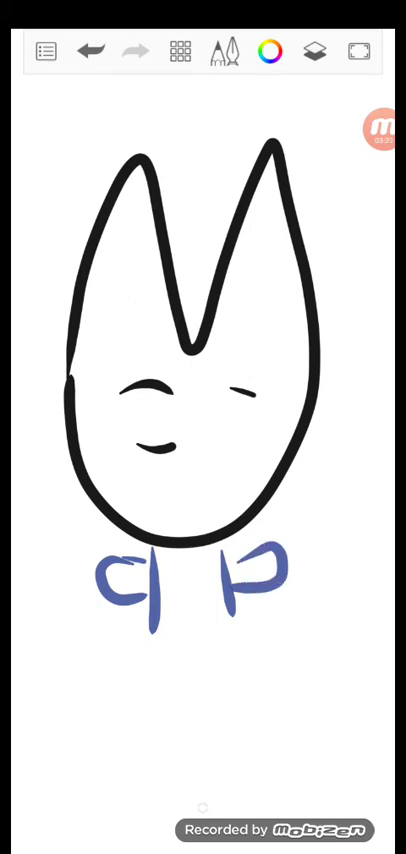
pyautogui.moveTo(165, 618); pyautogui.dragTo(225, 616)
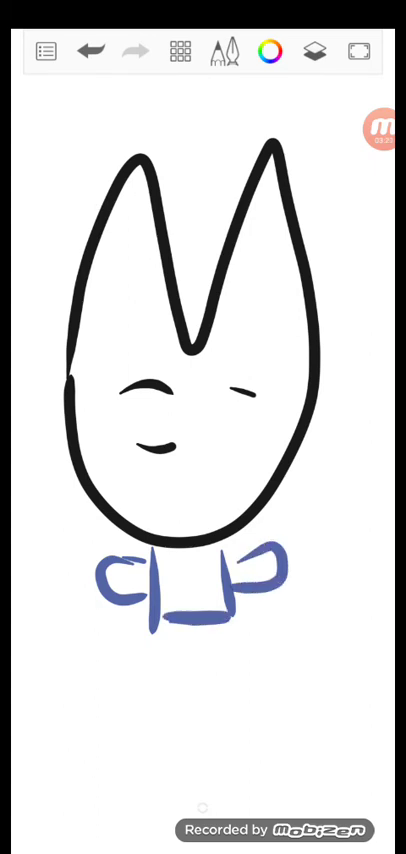
# Switch to the round bristle brush and fill the bow with soft blue.
pyautogui.click(224, 51)
pyautogui.click(198, 418)
pyautogui.click(198, 495)
pyautogui.click(380, 500)
pyautogui.moveTo(185, 555)
pyautogui.mouseDown()
pyautogui.moveTo(185, 590)
pyautogui.moveTo(205, 590)
pyautogui.moveTo(190, 610)
pyautogui.mouseUp()
pyautogui.moveTo(170, 575)
pyautogui.mouseDown()
pyautogui.moveTo(110, 575)
pyautogui.moveTo(115, 590)
pyautogui.mouseUp()
pyautogui.moveTo(210, 560); pyautogui.dragTo(270, 565)
pyautogui.moveTo(230, 575); pyautogui.dragTo(275, 580)
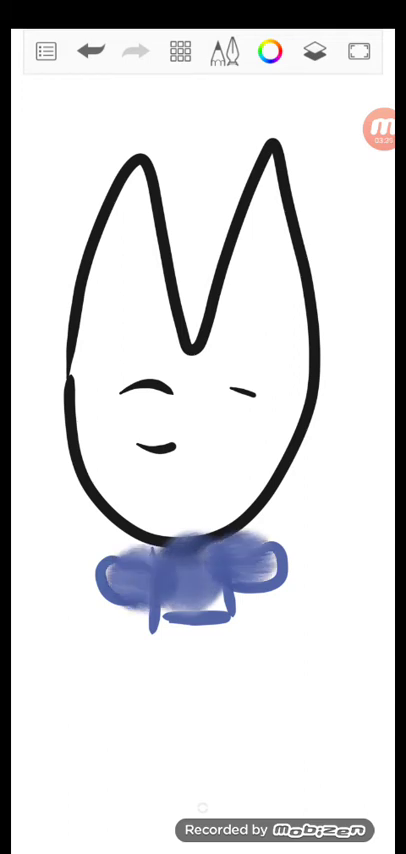
pyautogui.moveTo(180, 585); pyautogui.dragTo(200, 630)
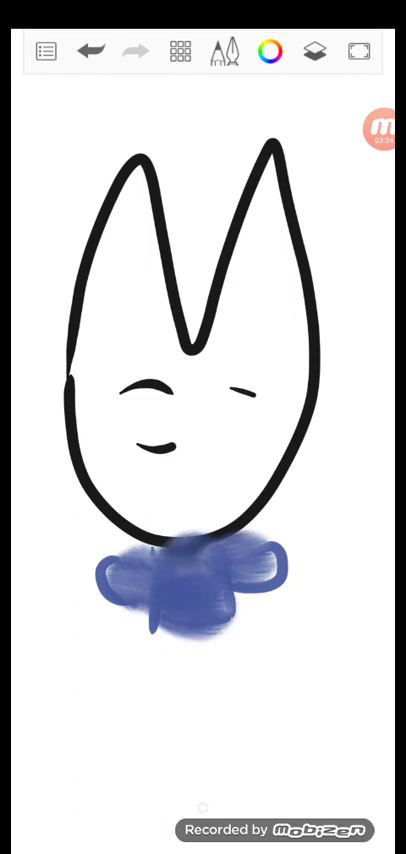
# Try wide blue strokes below the bow, undoing the unwanted ones.
pyautogui.moveTo(185, 590)
pyautogui.mouseDown()
pyautogui.moveTo(110, 740)
pyautogui.moveTo(130, 745)
pyautogui.moveTo(230, 740)
pyautogui.moveTo(250, 760)
pyautogui.mouseUp()
pyautogui.click(91, 52)
pyautogui.moveTo(185, 590); pyautogui.dragTo(95, 735)
pyautogui.moveTo(205, 600); pyautogui.dragTo(175, 735)
pyautogui.click(91, 52)
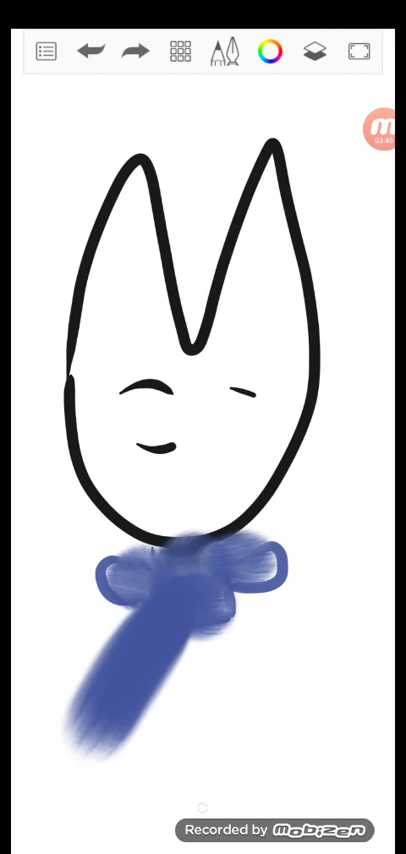
pyautogui.click(91, 52)
# Browse the brush library and select the Super Grand Angle marker.
pyautogui.click(225, 52)
pyautogui.click(199, 553)
pyautogui.click(96, 553)
pyautogui.click(96, 510)
pyautogui.click(199, 342)
pyautogui.click(147, 384)
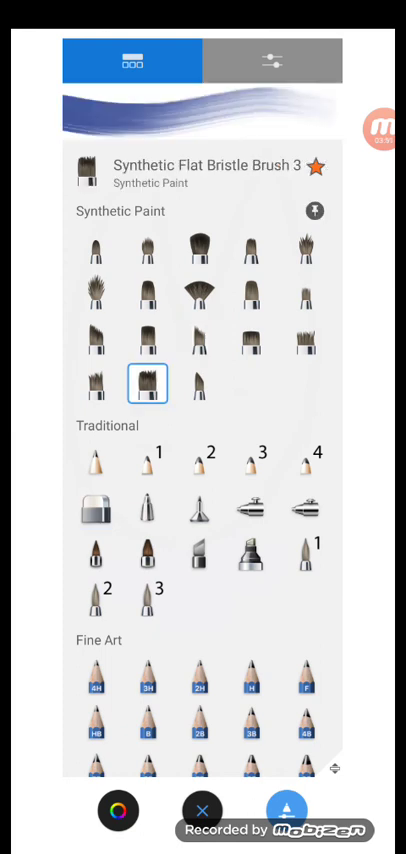
pyautogui.click(305, 250)
pyautogui.scroll(5, 200, 450)
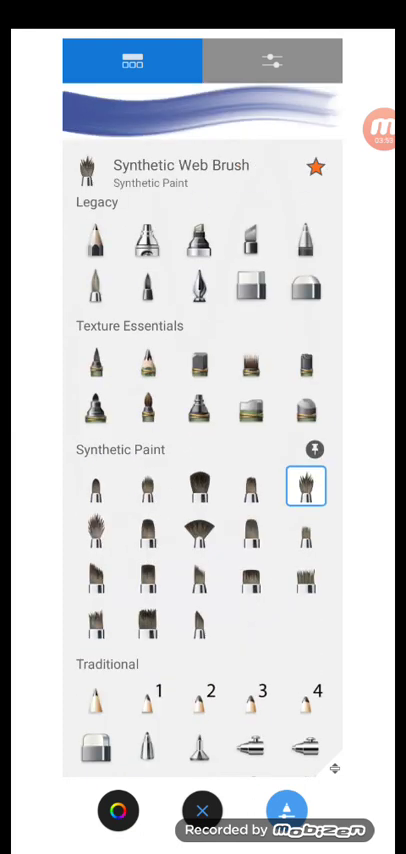
pyautogui.click(305, 407)
pyautogui.click(250, 407)
pyautogui.click(147, 407)
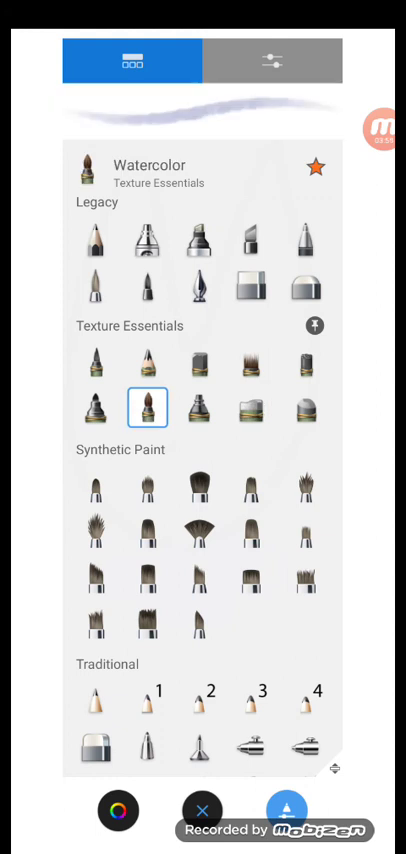
pyautogui.click(250, 240)
pyautogui.scroll(3, 200, 450)
pyautogui.click(305, 412)
pyautogui.click(147, 412)
pyautogui.click(199, 412)
pyautogui.click(96, 364)
pyautogui.scroll(2, 200, 450)
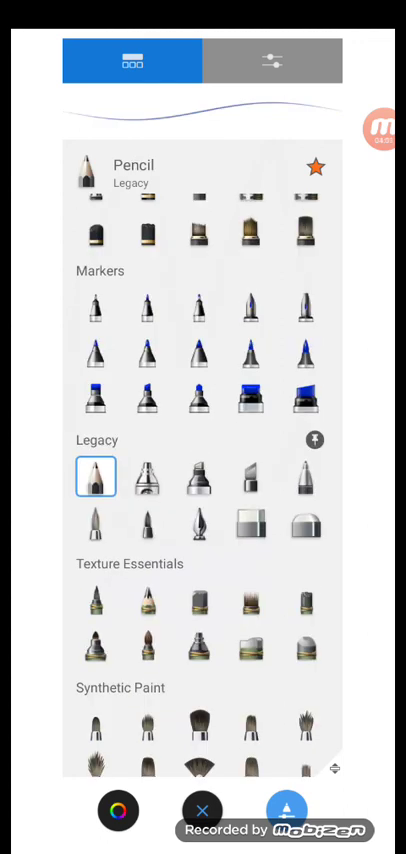
pyautogui.click(199, 398)
pyautogui.click(250, 398)
pyautogui.click(305, 398)
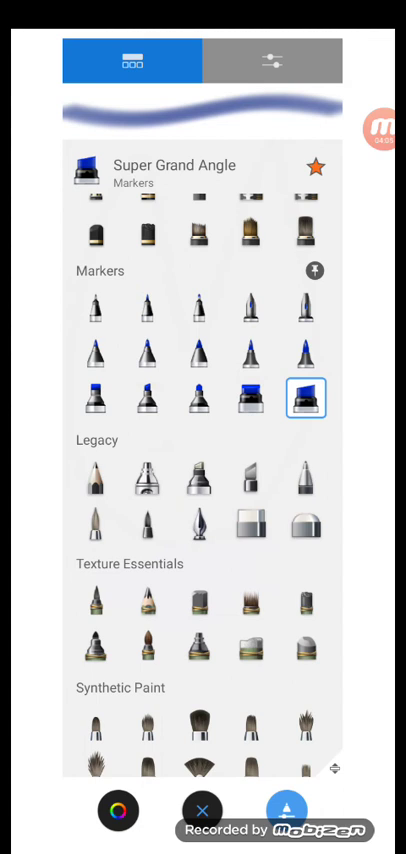
pyautogui.click(202, 810)
pyautogui.click(270, 51)
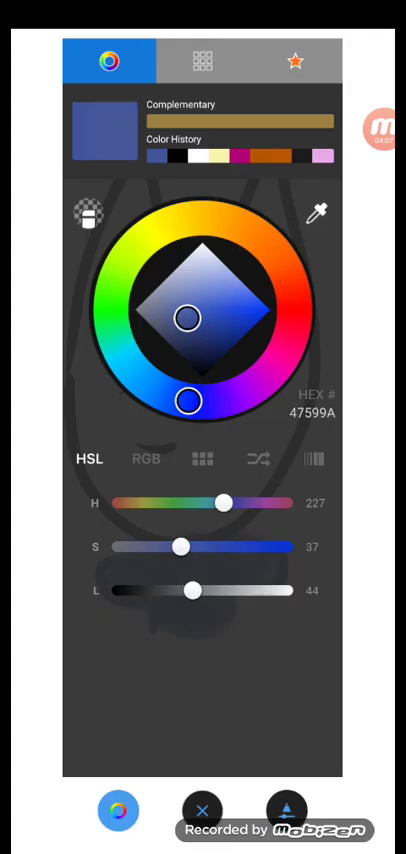
# Set a deeper blue (133C96) and paint two wide legs down from the bow.
pyautogui.moveTo(188, 400); pyautogui.dragTo(145, 382)
pyautogui.moveTo(200, 318); pyautogui.dragTo(268, 310)
pyautogui.moveTo(145, 382)
pyautogui.mouseDown()
pyautogui.moveTo(290, 310)
pyautogui.moveTo(178, 398)
pyautogui.mouseUp()
pyautogui.moveTo(268, 310)
pyautogui.mouseDown()
pyautogui.moveTo(222, 323)
pyautogui.moveTo(226, 332)
pyautogui.mouseUp()
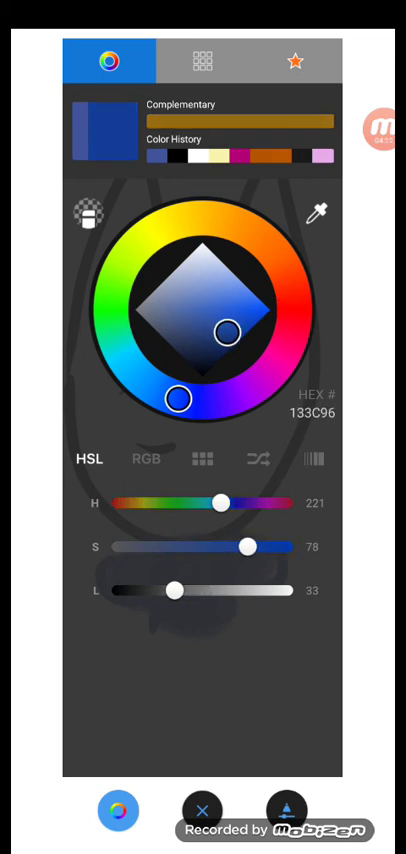
pyautogui.click(202, 810)
pyautogui.moveTo(190, 600)
pyautogui.mouseDown()
pyautogui.moveTo(85, 730)
pyautogui.moveTo(190, 610)
pyautogui.mouseUp()
pyautogui.moveTo(215, 605)
pyautogui.mouseDown()
pyautogui.moveTo(275, 710)
pyautogui.moveTo(220, 610)
pyautogui.mouseUp()
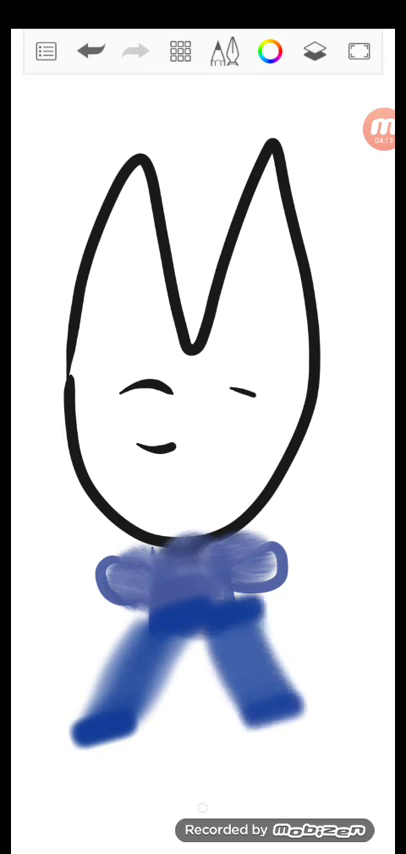
pyautogui.click(224, 51)
pyautogui.scroll(3, 202, 400)
# Select the Medium Sharp marker and draw wavy blue blush on both cheeks.
pyautogui.click(96, 462)
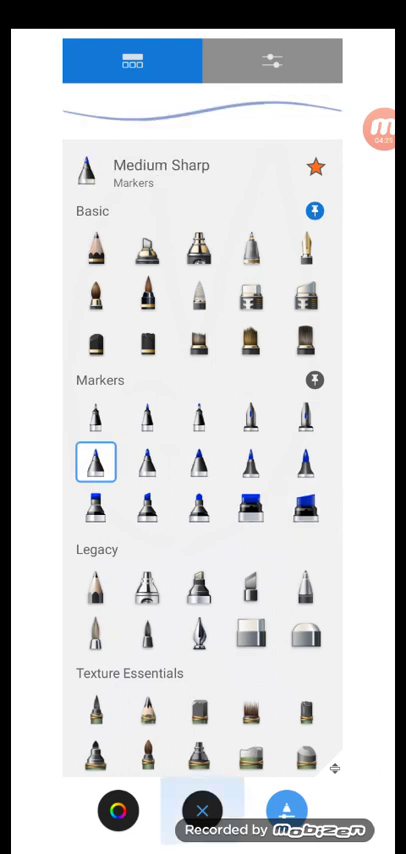
pyautogui.click(202, 810)
pyautogui.moveTo(212, 455); pyautogui.dragTo(266, 445)
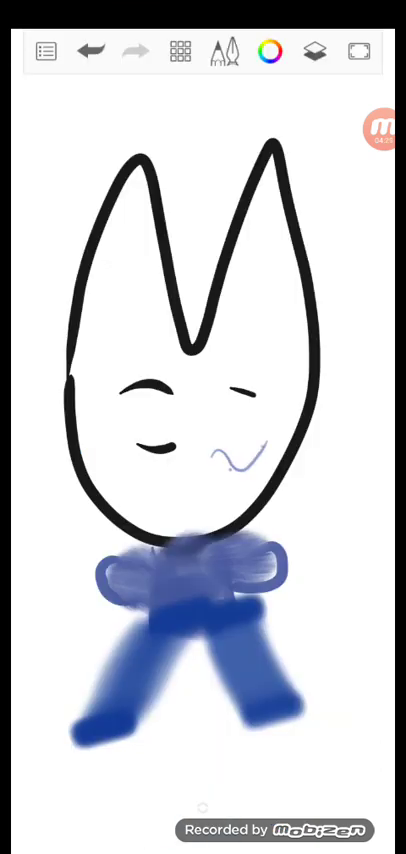
pyautogui.moveTo(90, 460); pyautogui.dragTo(118, 448)
pyautogui.click(90, 51)
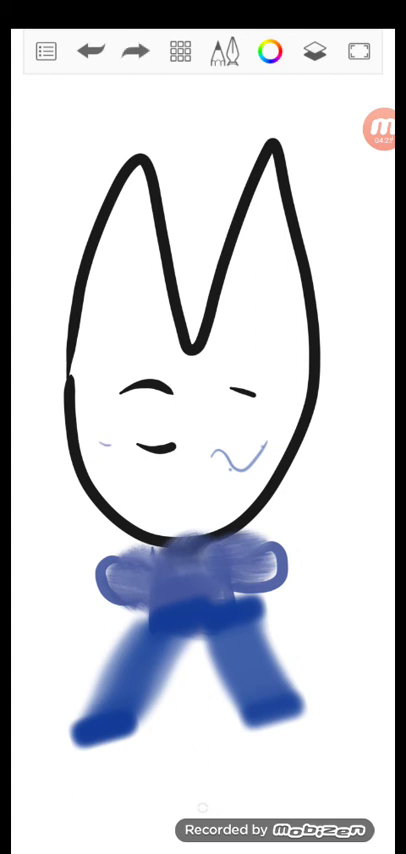
pyautogui.click(90, 51)
pyautogui.moveTo(95, 435); pyautogui.dragTo(130, 430)
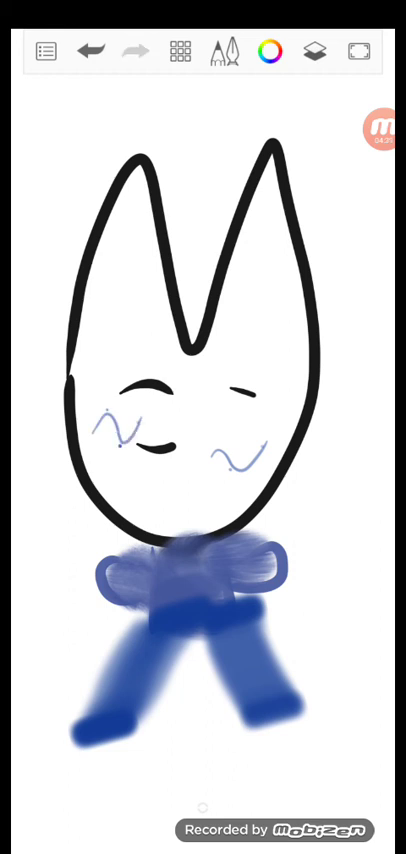
pyautogui.click(225, 51)
pyautogui.scroll(-3, 200, 450)
# Spray pale blue Dusty Airbrush haze around the head, lower left and right side.
pyautogui.click(199, 400)
pyautogui.click(202, 810)
pyautogui.moveTo(110, 200); pyautogui.dragTo(130, 300)
pyautogui.moveTo(90, 160); pyautogui.dragTo(140, 250)
pyautogui.moveTo(150, 150); pyautogui.dragTo(250, 250)
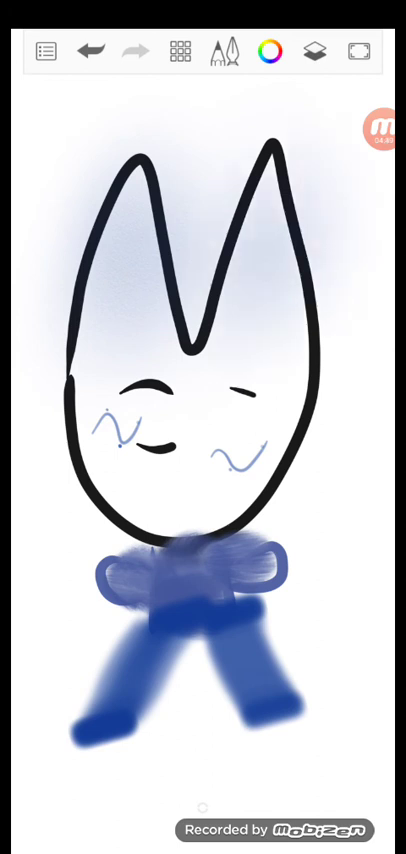
pyautogui.moveTo(180, 150); pyautogui.dragTo(300, 250)
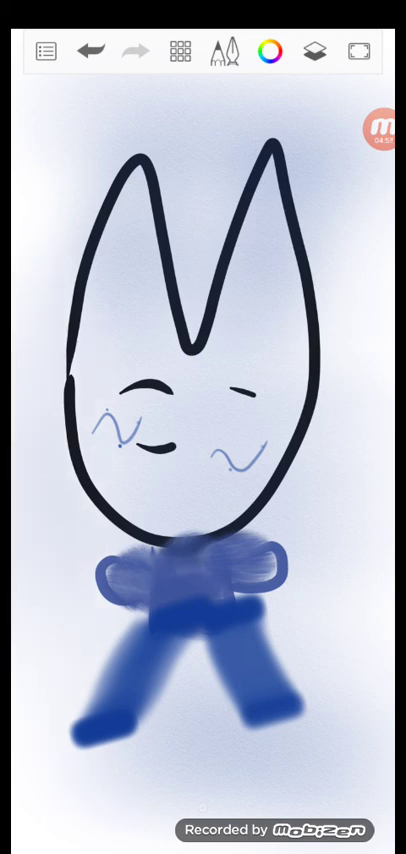
pyautogui.moveTo(60, 520); pyautogui.dragTo(90, 800)
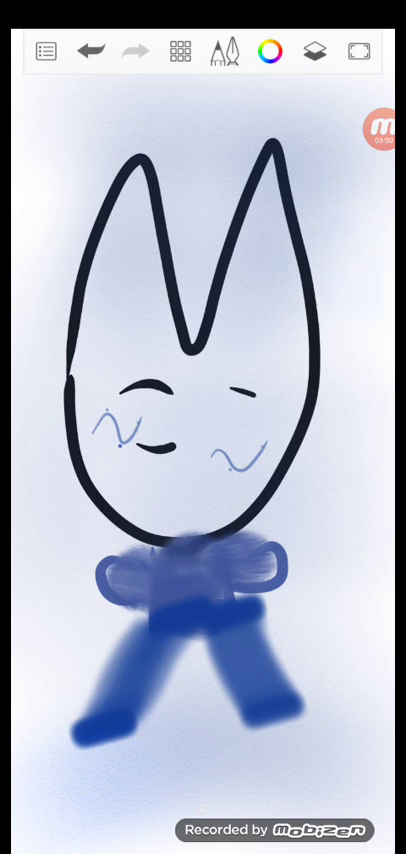
pyautogui.moveTo(380, 240); pyautogui.dragTo(385, 390)
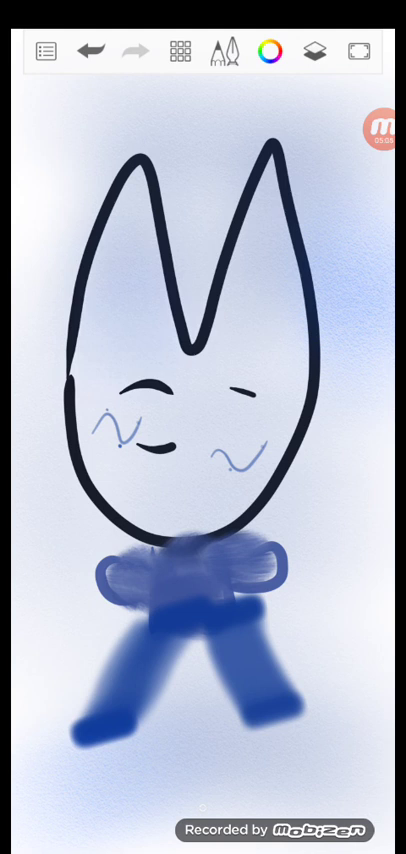
# Set the painting colour to dark navy 00133D.
pyautogui.click(270, 51)
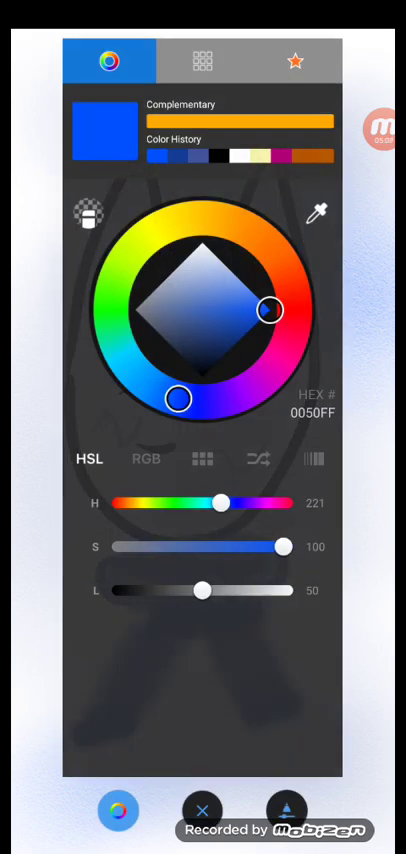
pyautogui.click(180, 298)
pyautogui.click(215, 355)
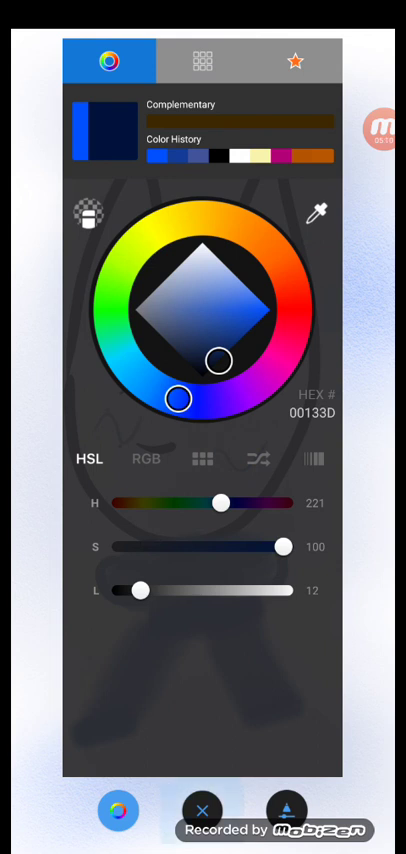
pyautogui.click(202, 808)
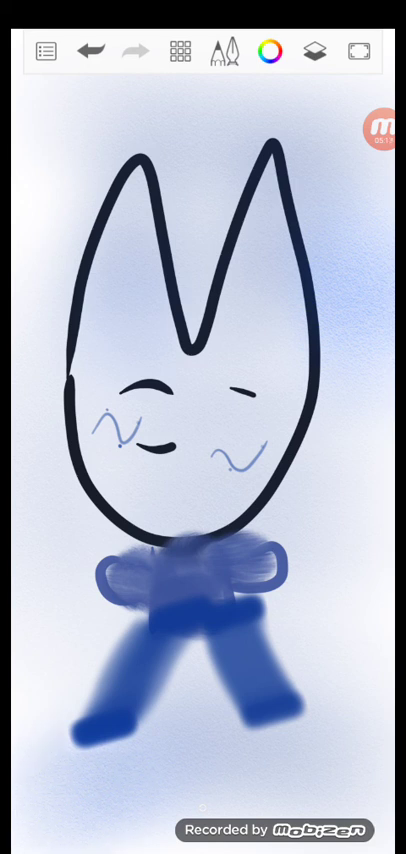
# Switch to the Inking Pen and write the letter M beneath the cat.
pyautogui.click(224, 51)
pyautogui.scroll(3, 200, 450)
pyautogui.click(147, 322)
pyautogui.click(199, 364)
pyautogui.click(30, 400)
pyautogui.moveTo(70, 775)
pyautogui.mouseDown()
pyautogui.moveTo(70, 835)
pyautogui.moveTo(150, 810)
pyautogui.mouseUp()
pyautogui.click(359, 51)
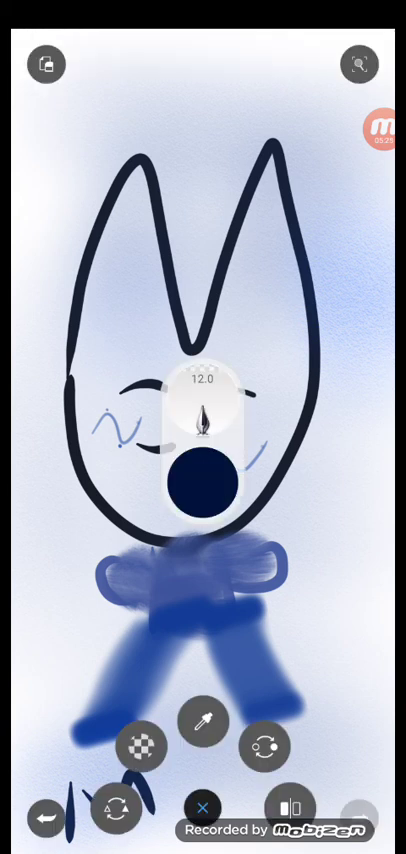
# Leave puck mode, letter the rest of 'MOUN' in navy, and draw a tick between the ears.
pyautogui.click(100, 250)
pyautogui.moveTo(200, 780)
pyautogui.mouseDown()
pyautogui.moveTo(250, 800)
pyautogui.moveTo(200, 780)
pyautogui.mouseUp()
pyautogui.moveTo(255, 775)
pyautogui.mouseDown()
pyautogui.moveTo(290, 775)
pyautogui.moveTo(312, 800)
pyautogui.moveTo(350, 800)
pyautogui.mouseUp()
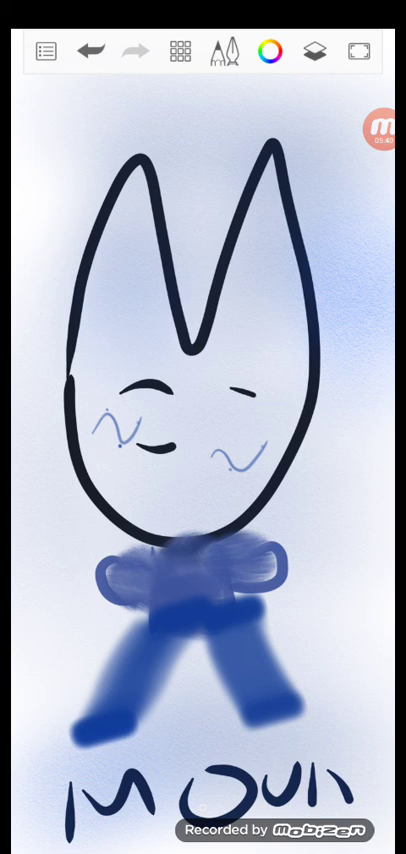
pyautogui.moveTo(170, 140)
pyautogui.mouseDown()
pyautogui.moveTo(183, 175)
pyautogui.moveTo(240, 110)
pyautogui.mouseUp()
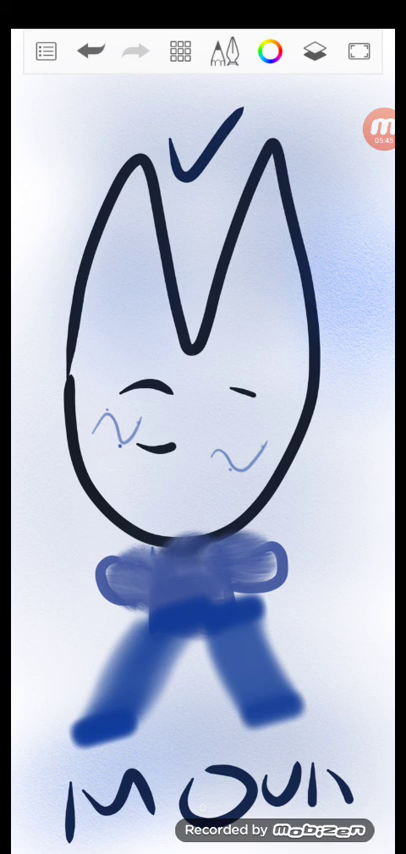
pyautogui.click(380, 128)
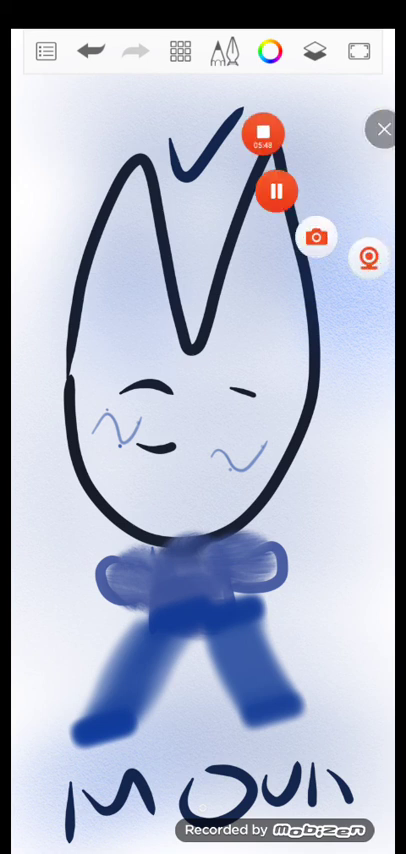